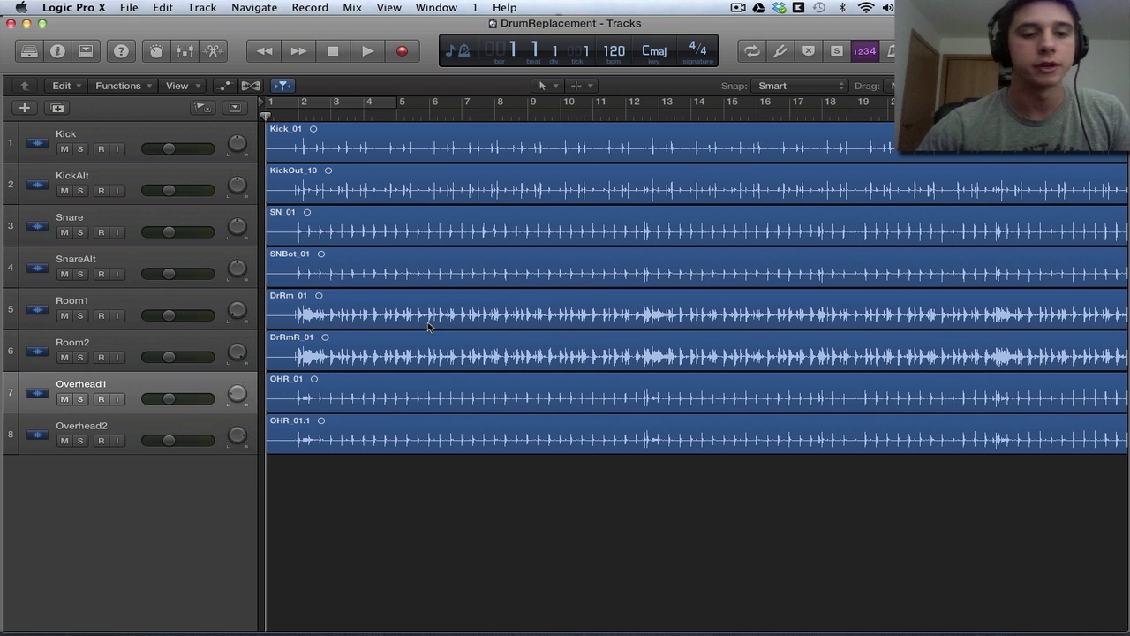
# Play the drum tracks from early in bar 1, then stop playback in bar 4.
pyautogui.click(286, 116)
pyautogui.press('space')
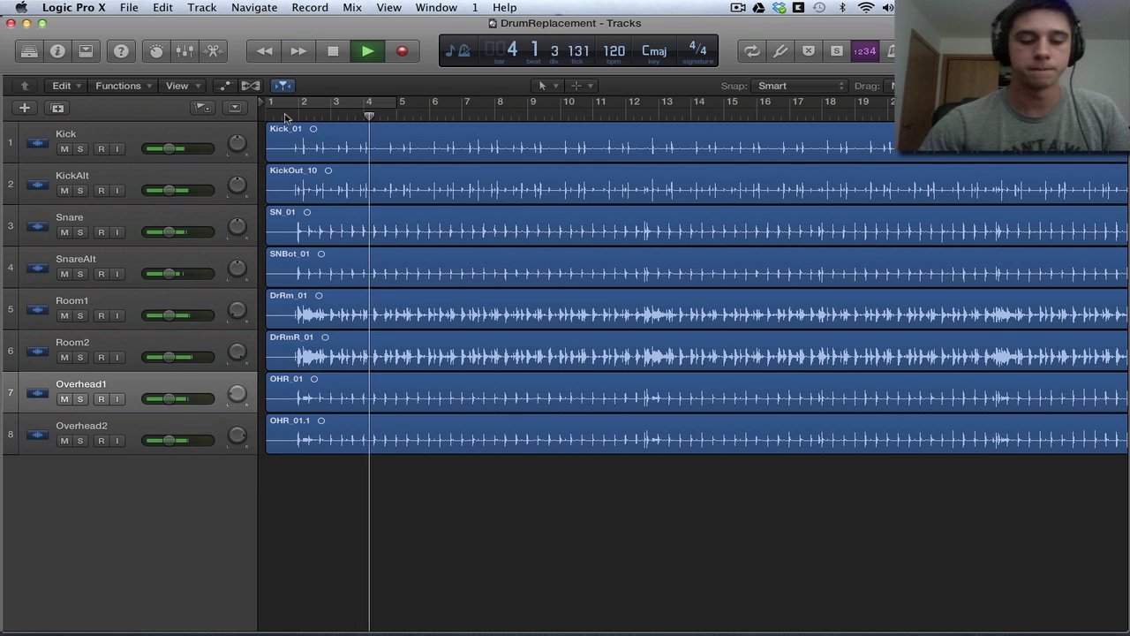
pyautogui.press('space')
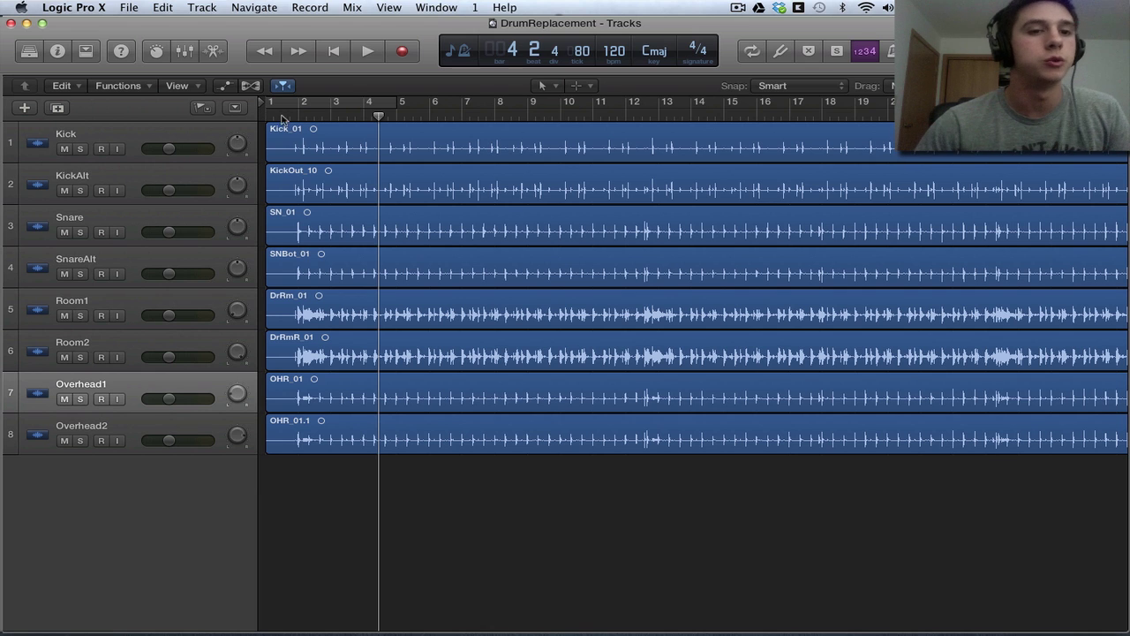
# With Kick selected, choose Track > Replace or Double Drum Track to create Kick +.
pyautogui.click(219, 134)
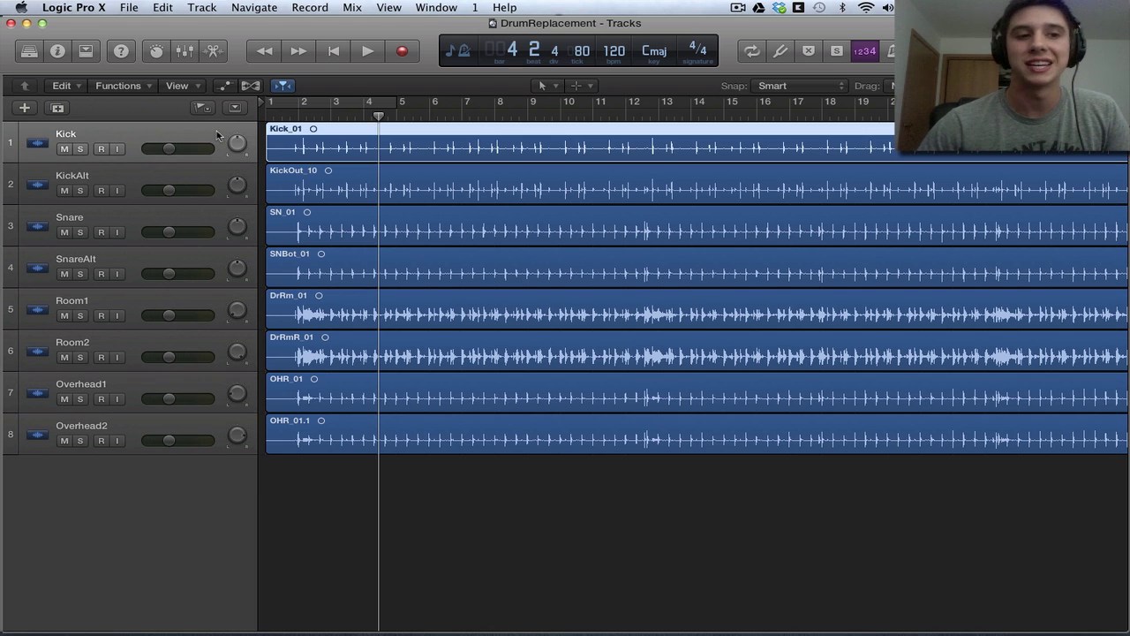
pyautogui.click(203, 8)
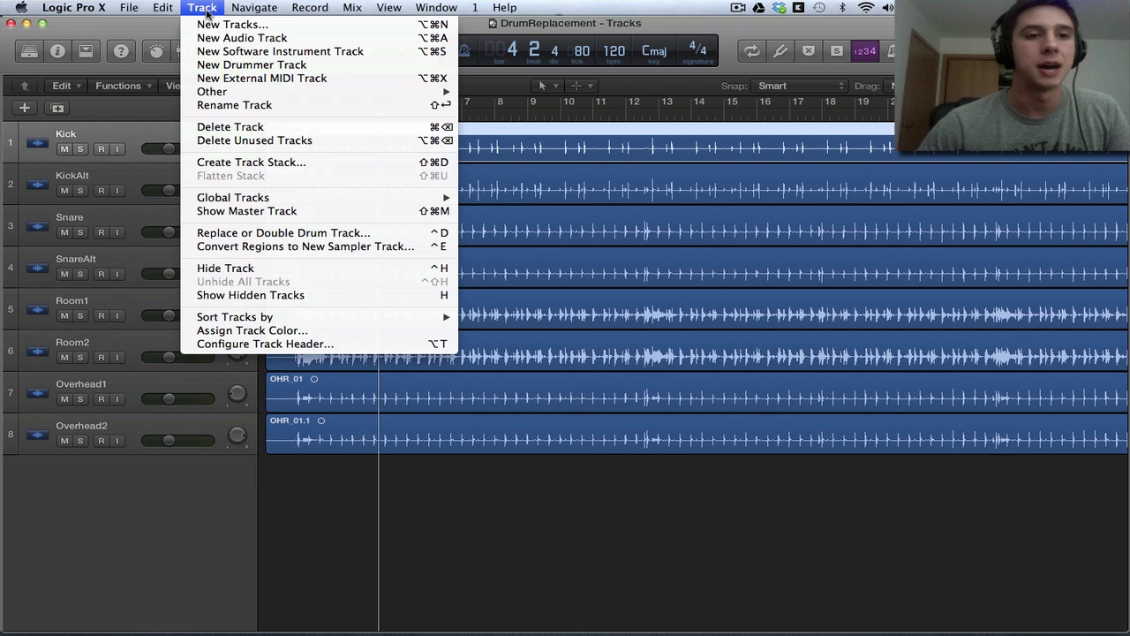
pyautogui.click(262, 233)
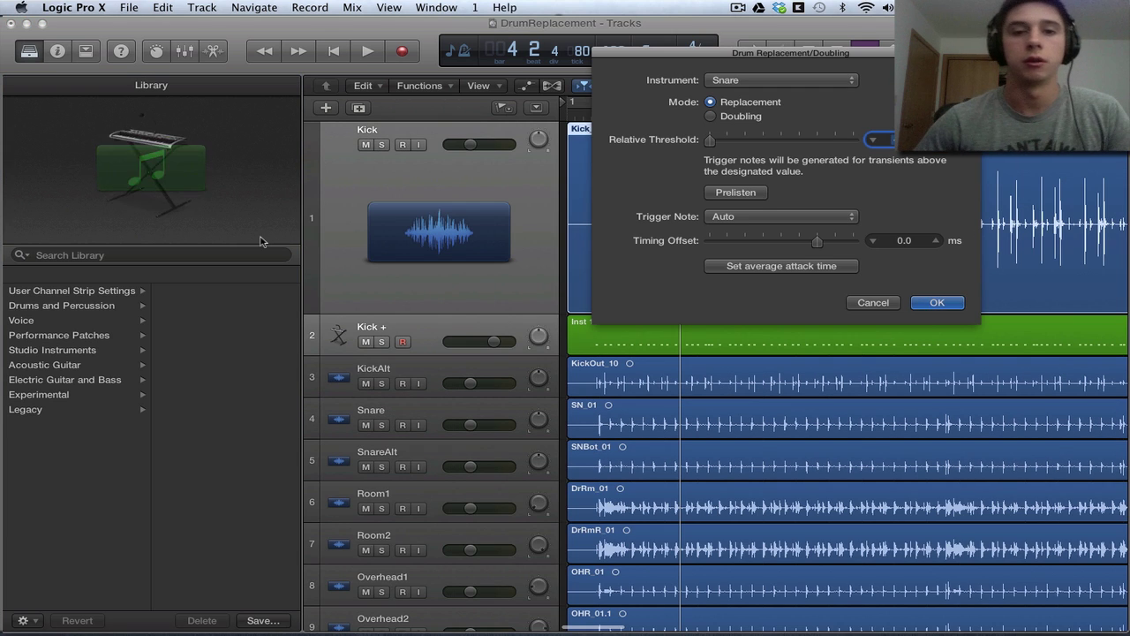
# Move the Drum Replacement/Doubling dialog over the track list and set its Instrument to Kick.
pyautogui.moveTo(777, 59); pyautogui.dragTo(355, 74)
pyautogui.click(339, 99)
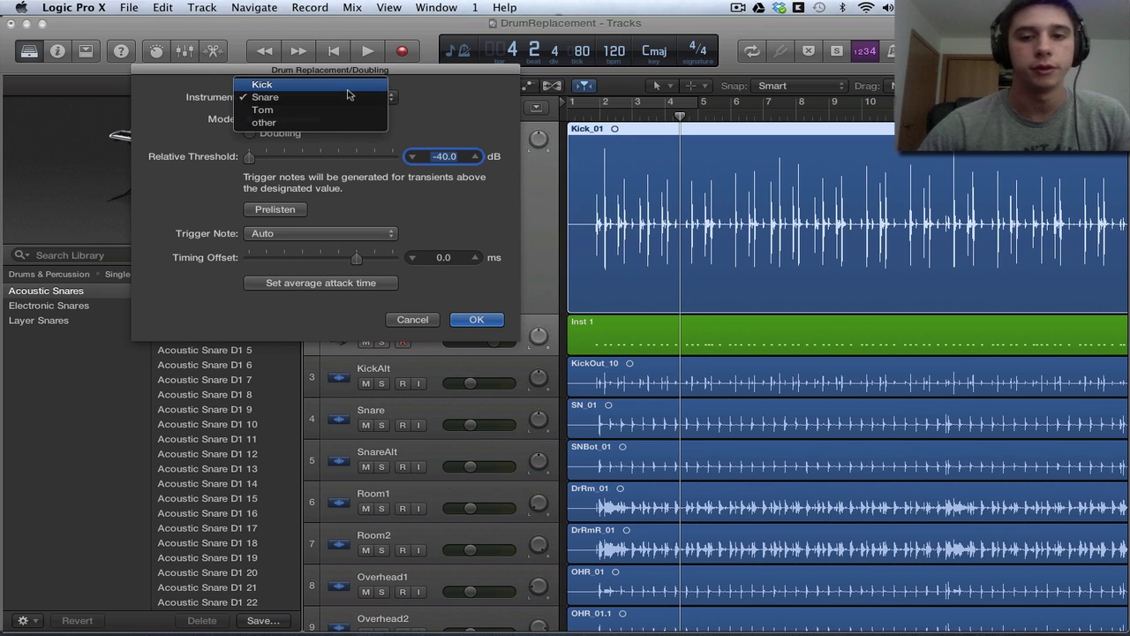
pyautogui.click(348, 88)
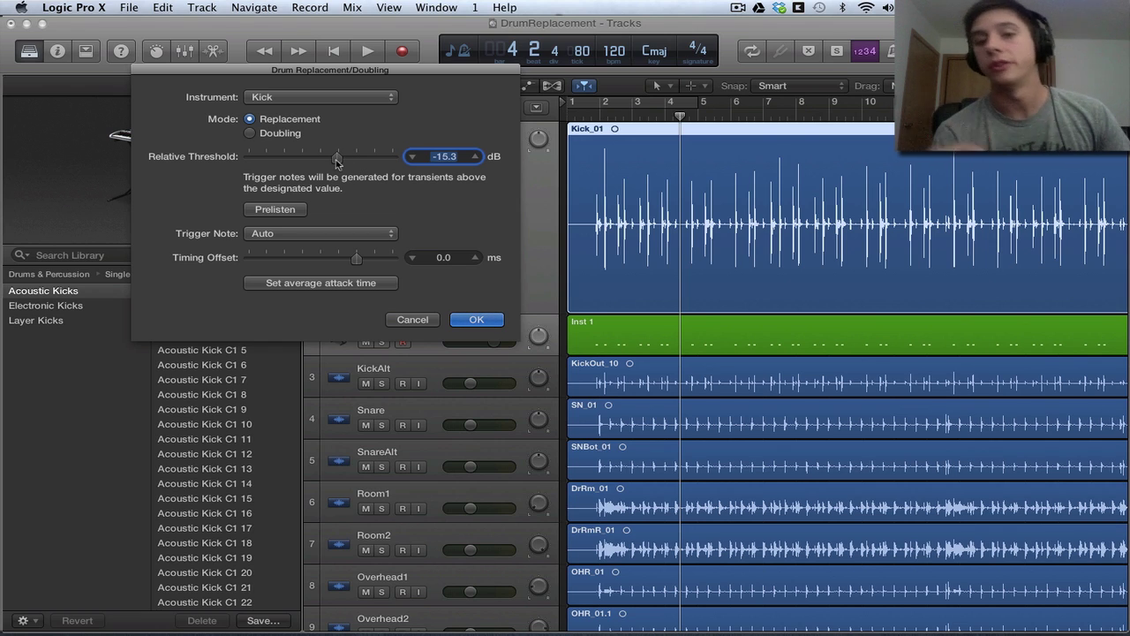
pyautogui.click(276, 209)
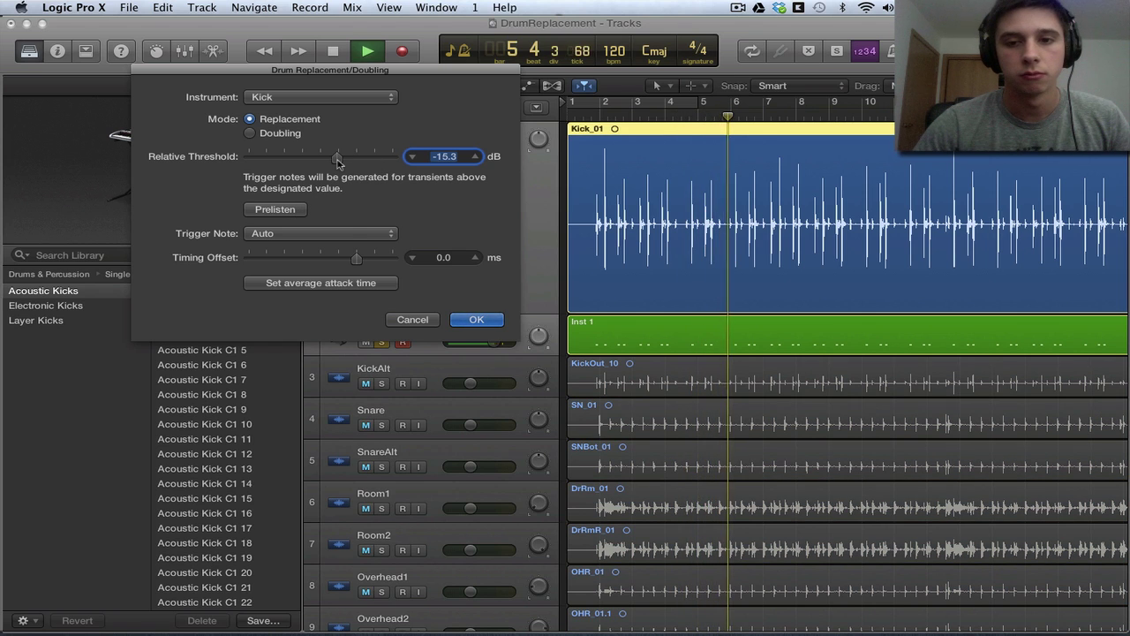
pyautogui.click(285, 212)
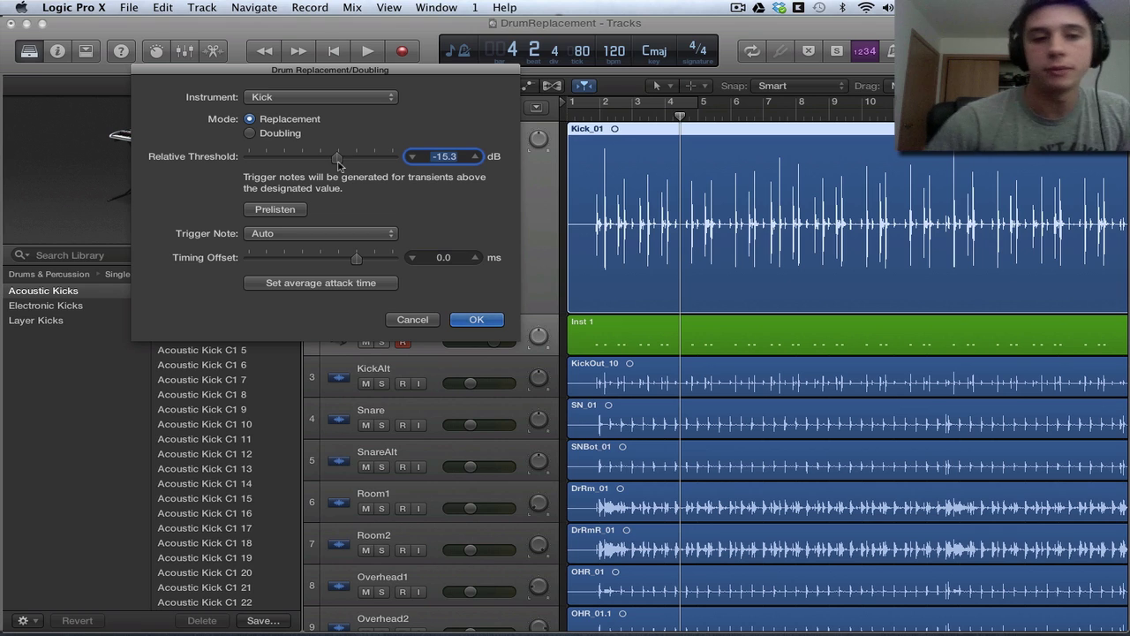
# Lower the Relative Threshold to -29.5 dB and prelisten the kick triggers.
pyautogui.moveTo(338, 164); pyautogui.dragTo(287, 159)
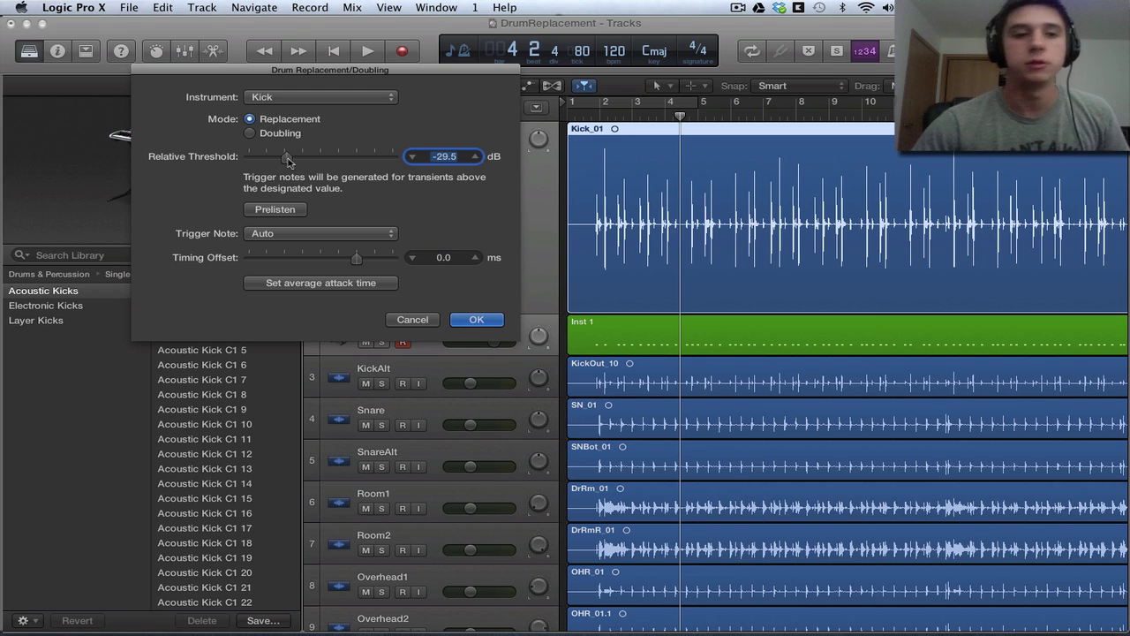
pyautogui.click(274, 209)
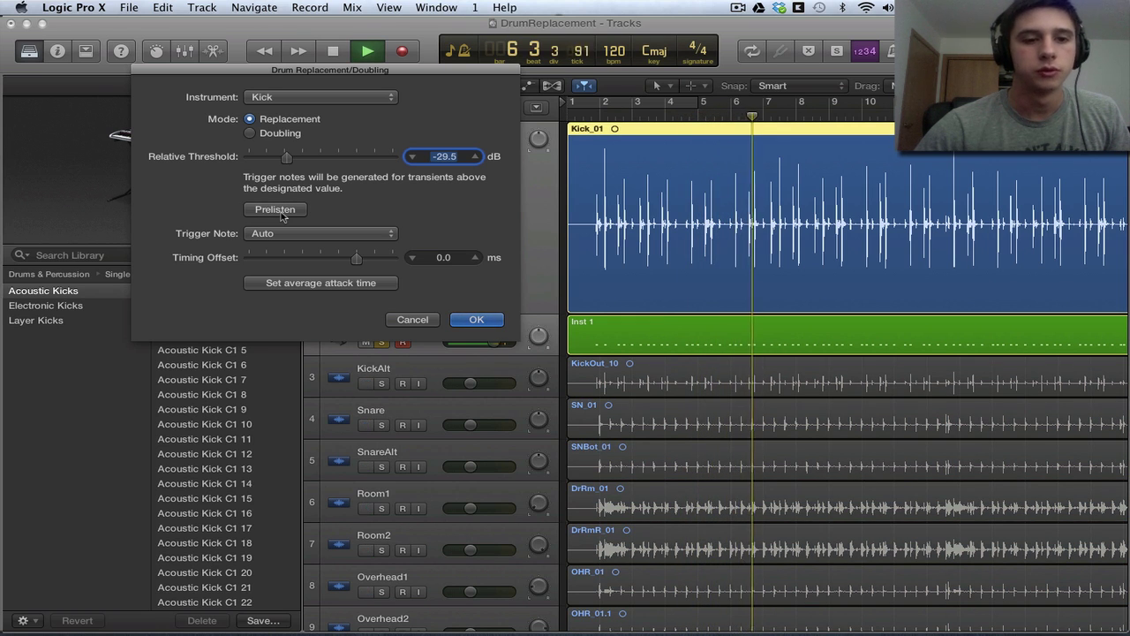
pyautogui.click(279, 212)
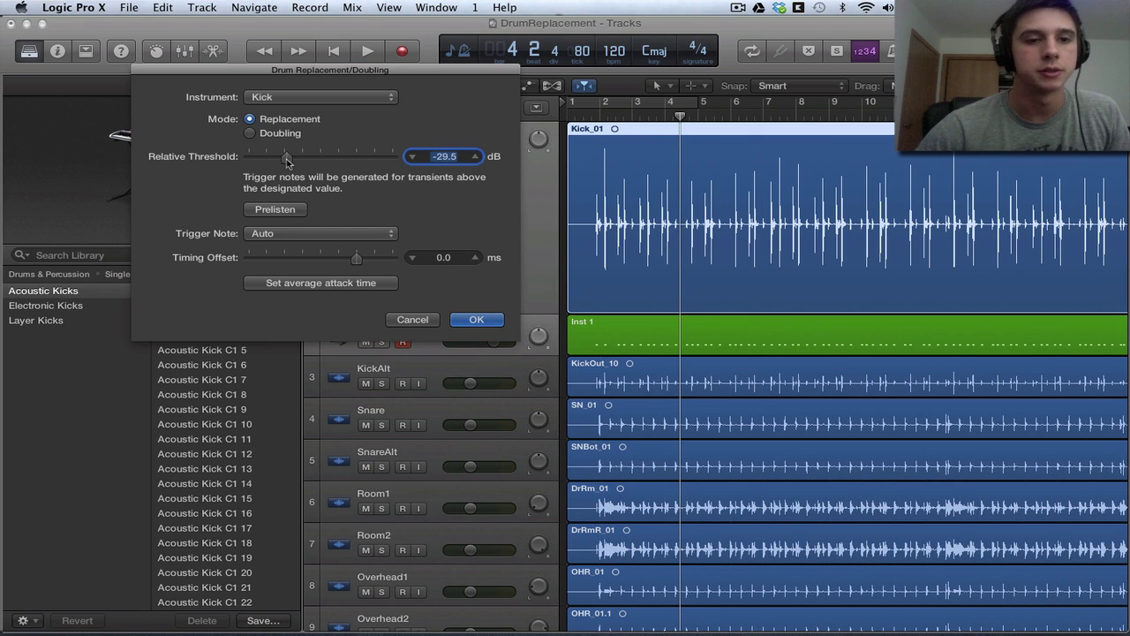
# Raise the Relative Threshold to -18.1 dB and prelisten the triggers again.
pyautogui.moveTo(288, 160); pyautogui.dragTo(329, 161)
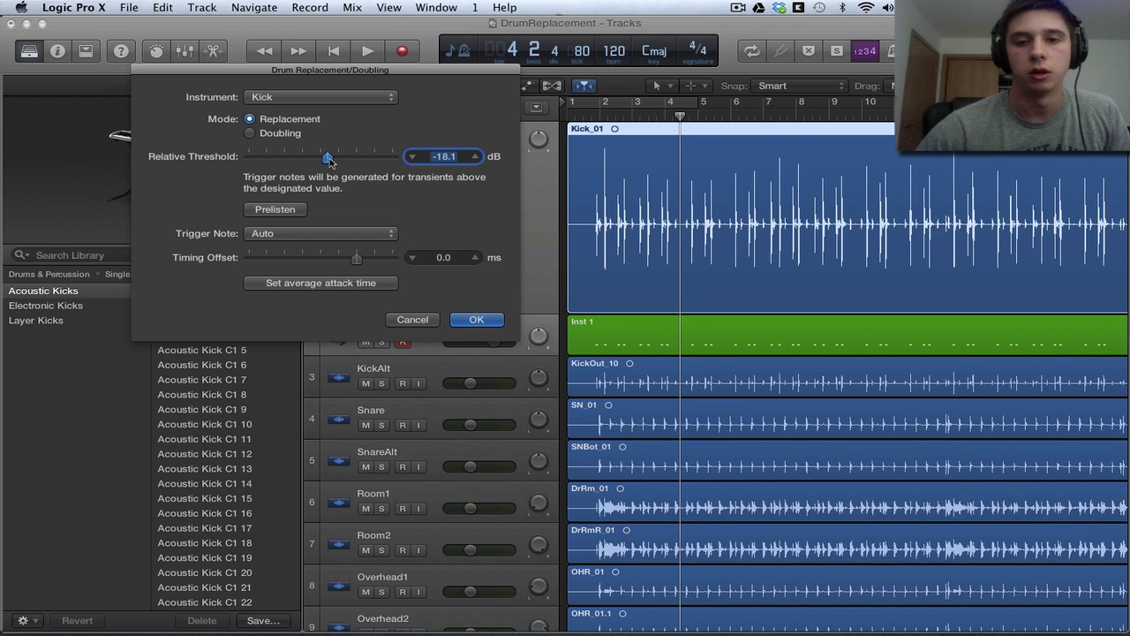
pyautogui.click(285, 208)
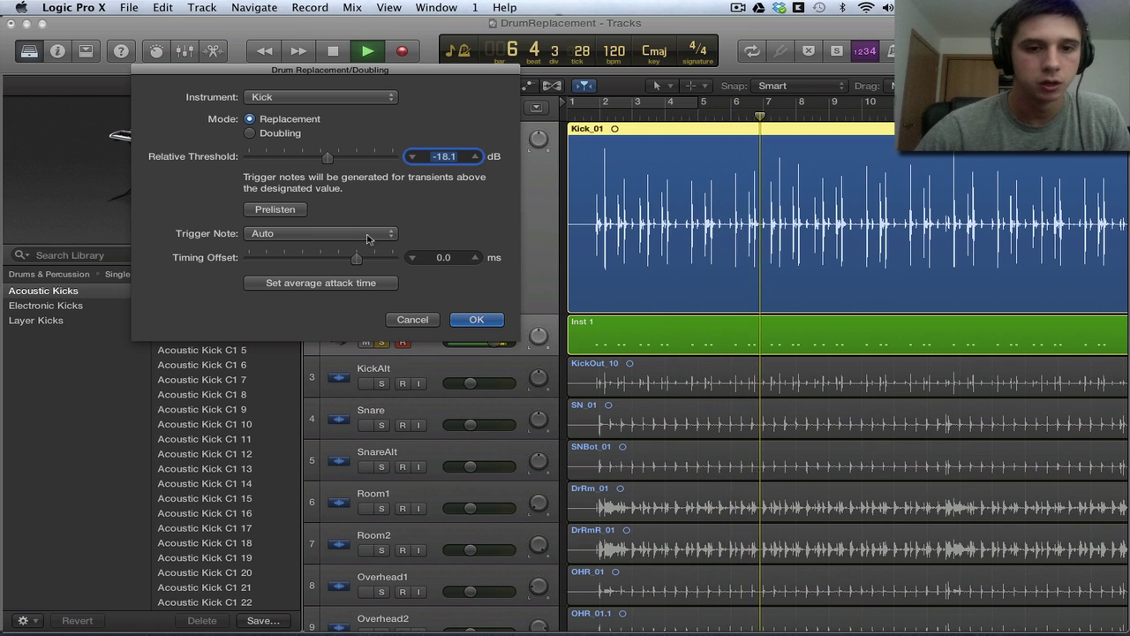
pyautogui.click(276, 210)
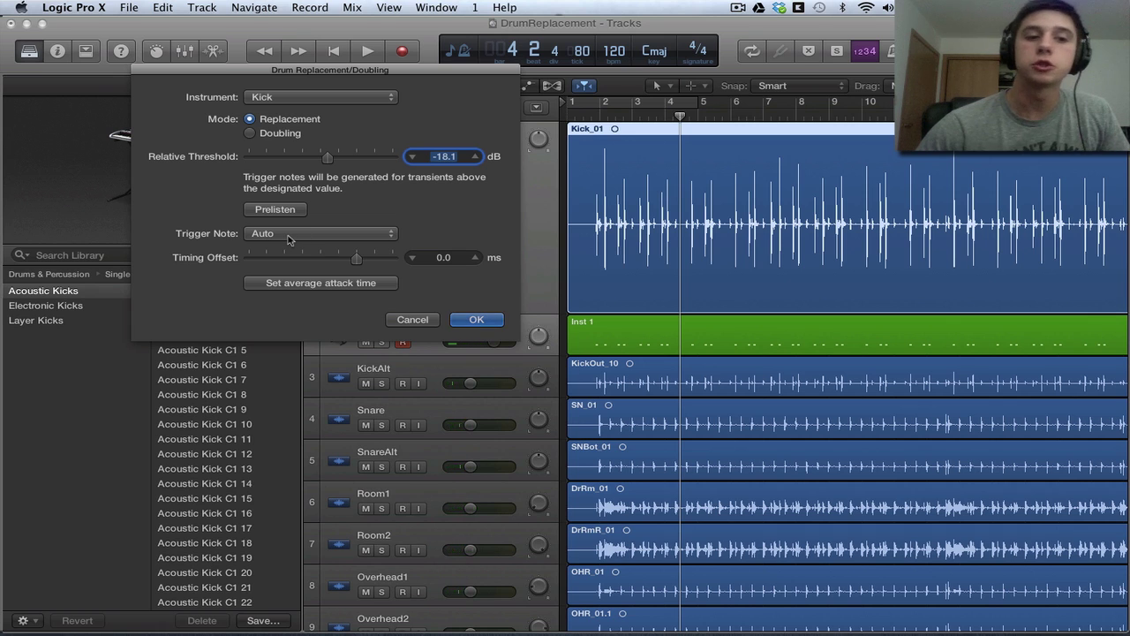
pyautogui.click(288, 235)
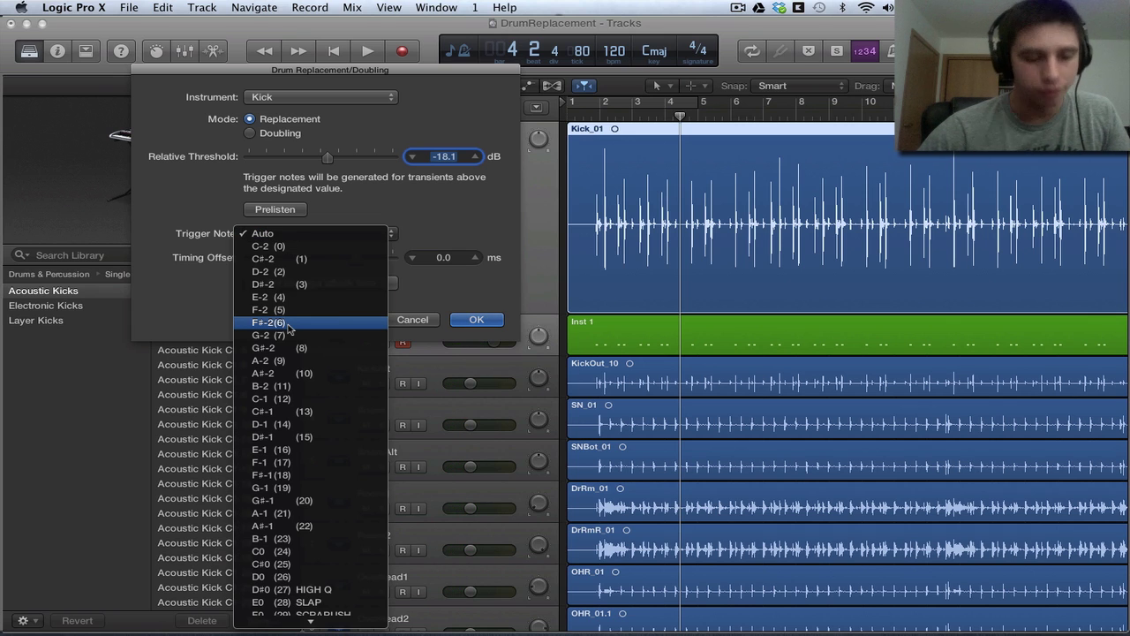
pyautogui.click(295, 234)
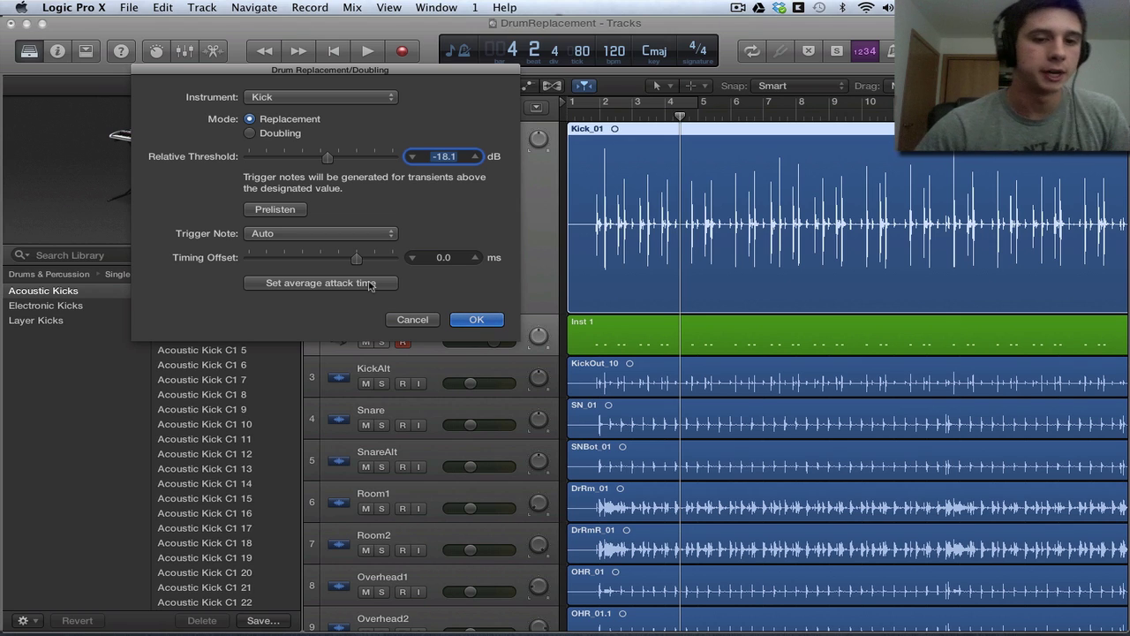
pyautogui.click(340, 286)
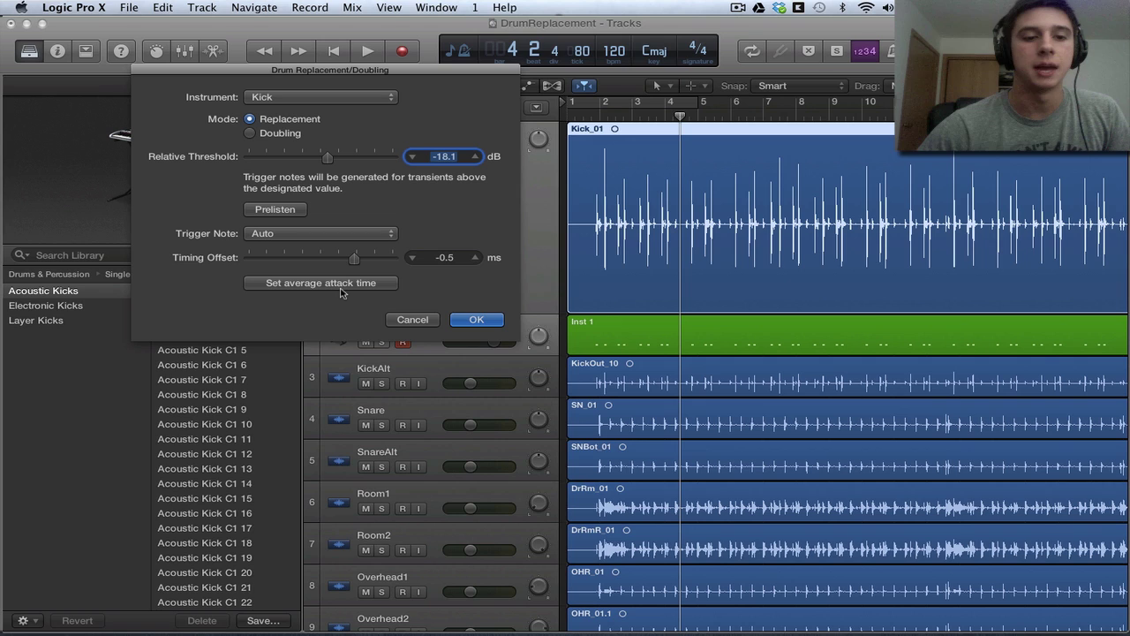
pyautogui.click(451, 261)
pyautogui.write('0')
pyautogui.press('Return')
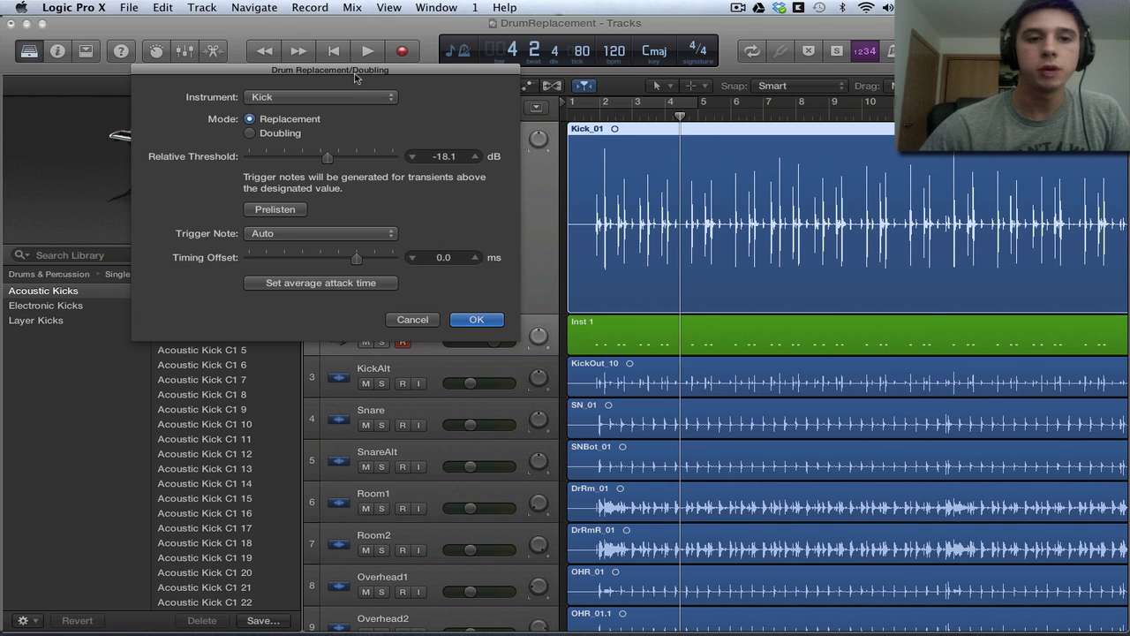
# Pick Acoustic Kick C1 14 from the Library, prelisten it, and confirm the replacement with OK.
pyautogui.moveTo(355, 72); pyautogui.dragTo(768, 327)
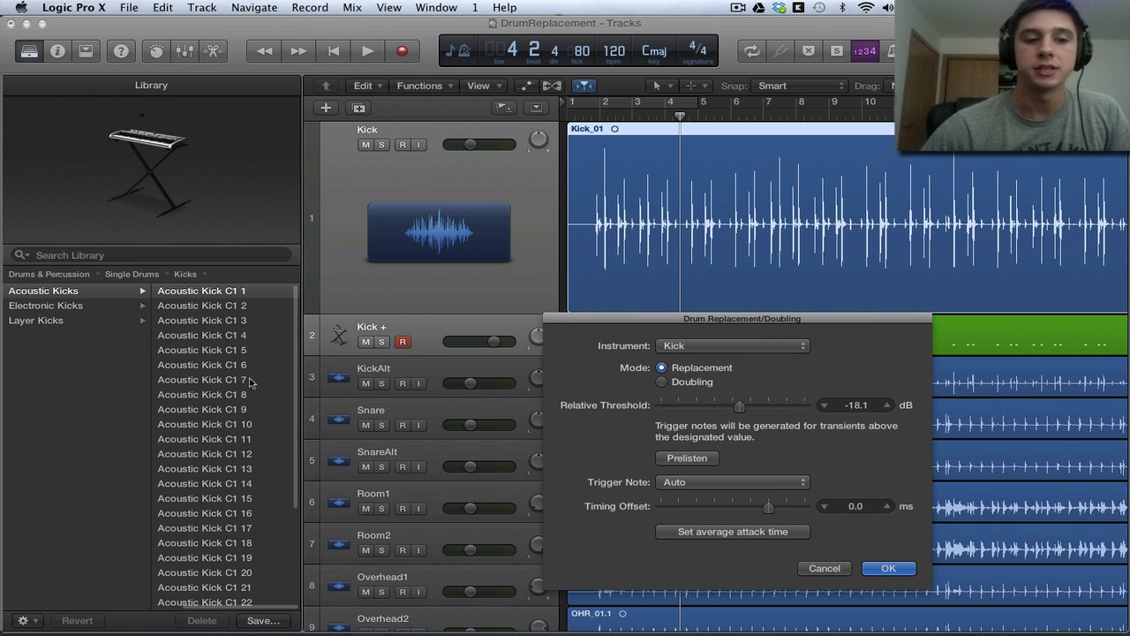
pyautogui.click(240, 483)
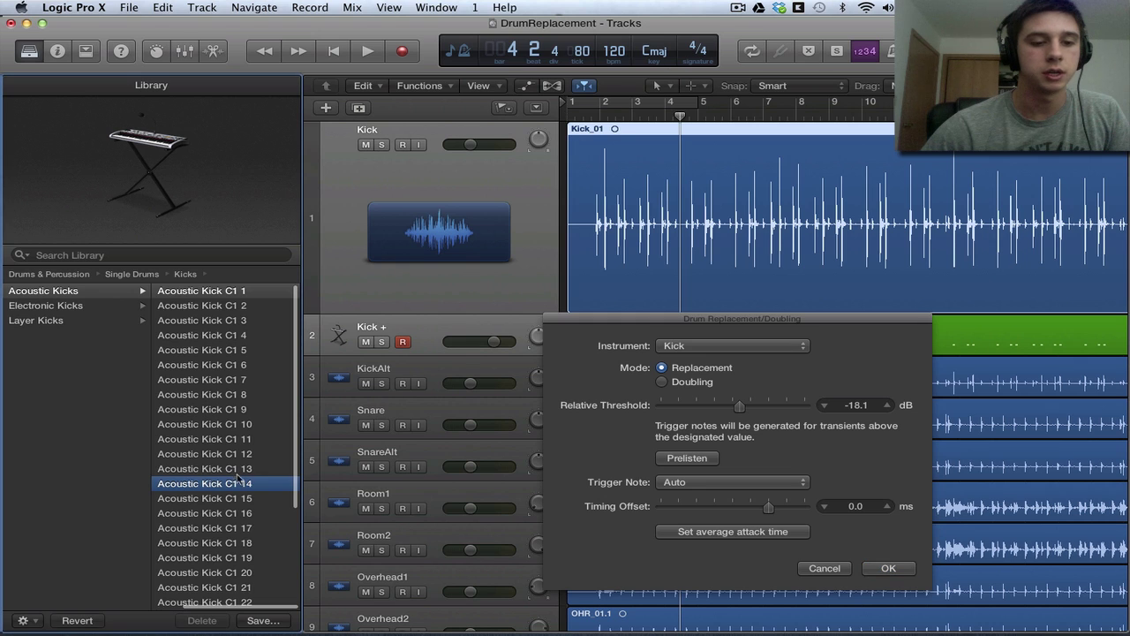
pyautogui.click(714, 460)
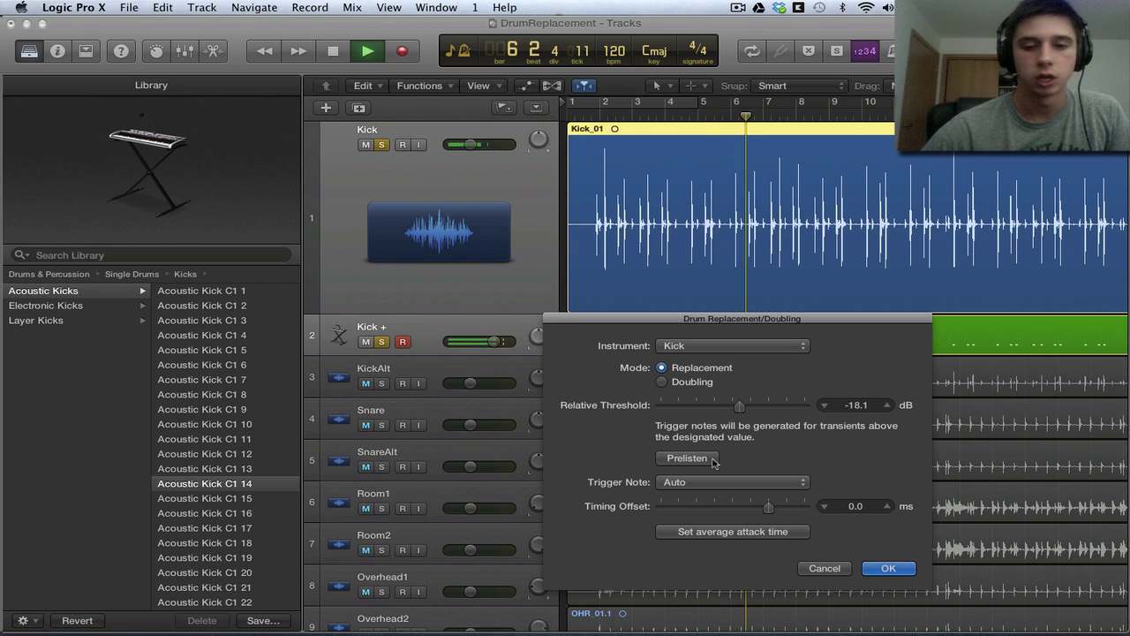
pyautogui.click(713, 459)
pyautogui.moveTo(701, 319); pyautogui.dragTo(169, 154)
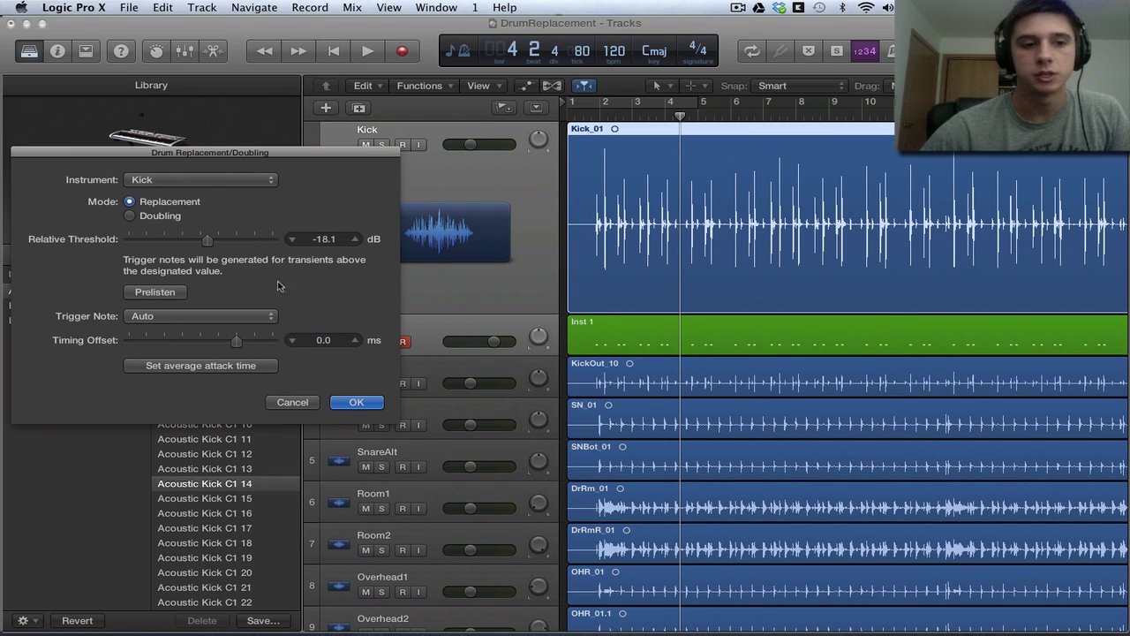
pyautogui.click(355, 402)
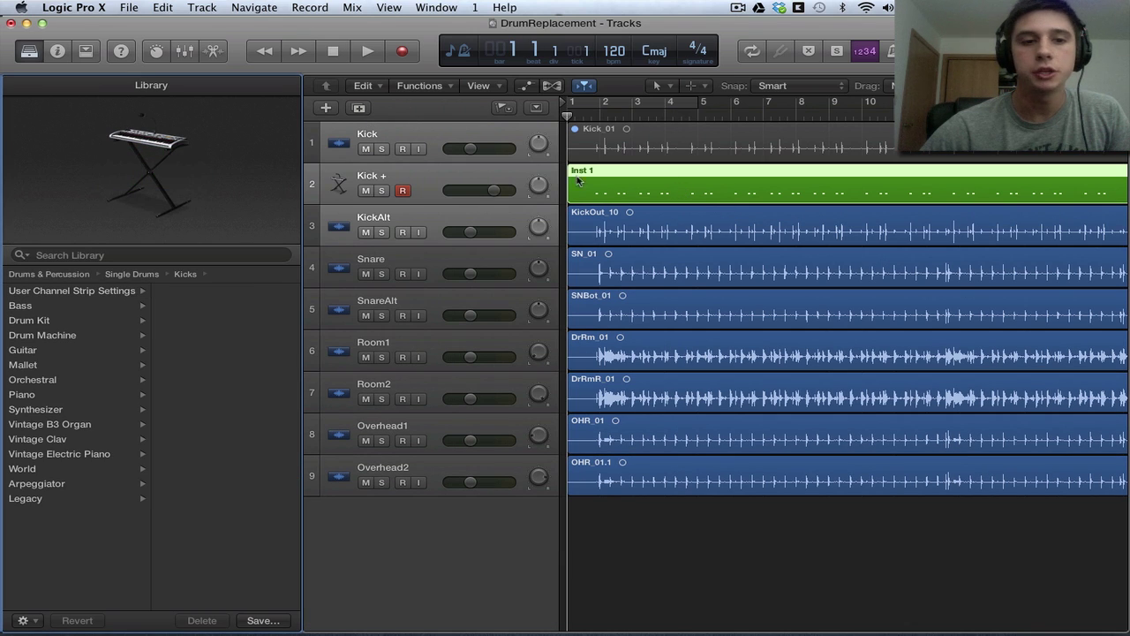
# Select the Kick + track and play the full kit with the replacement kick, stopping in bar 5.
pyautogui.click(432, 134)
pyautogui.click(422, 181)
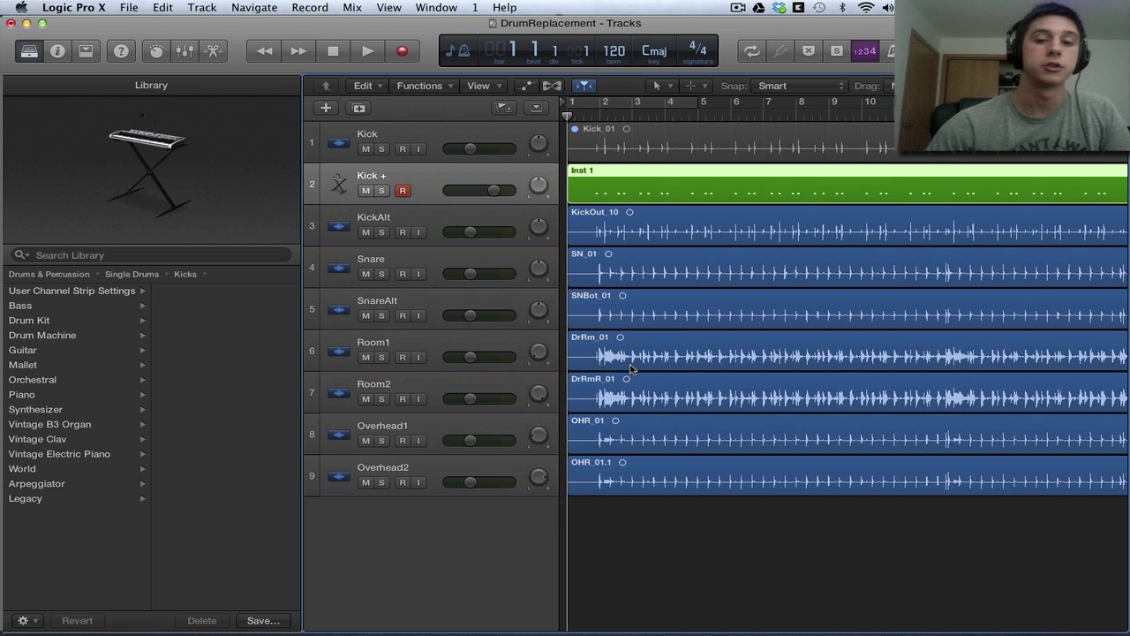
pyautogui.press('space')
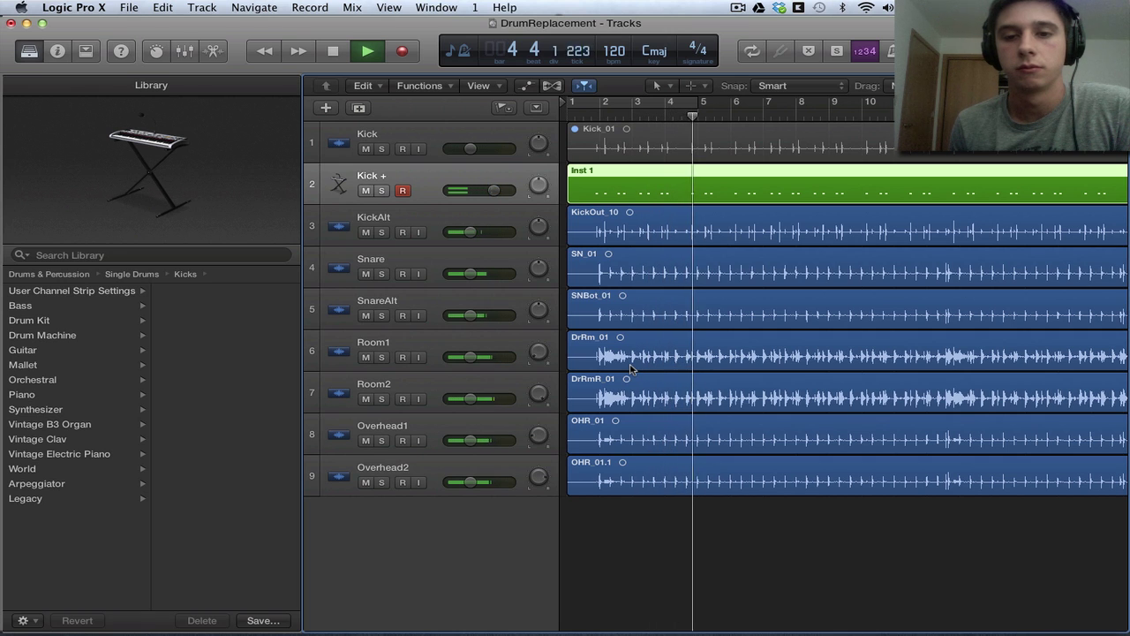
pyautogui.press('space')
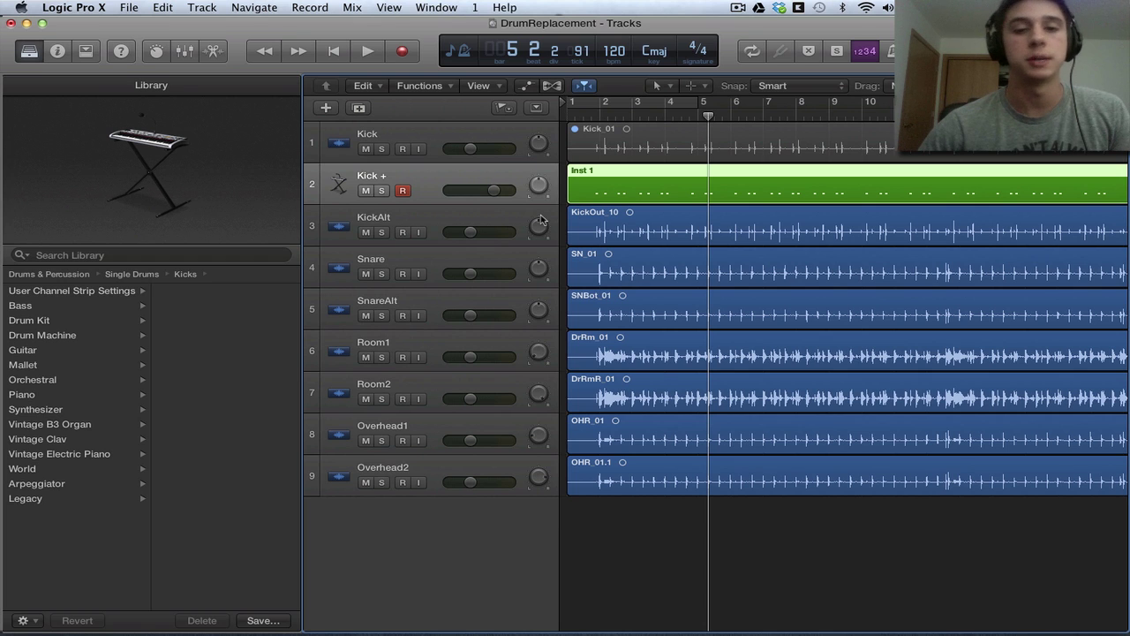
# Open Inst 1 in an enlarged Piano Roll with the Library hidden to check velocities, then close it.
pyautogui.doubleClick(598, 200)
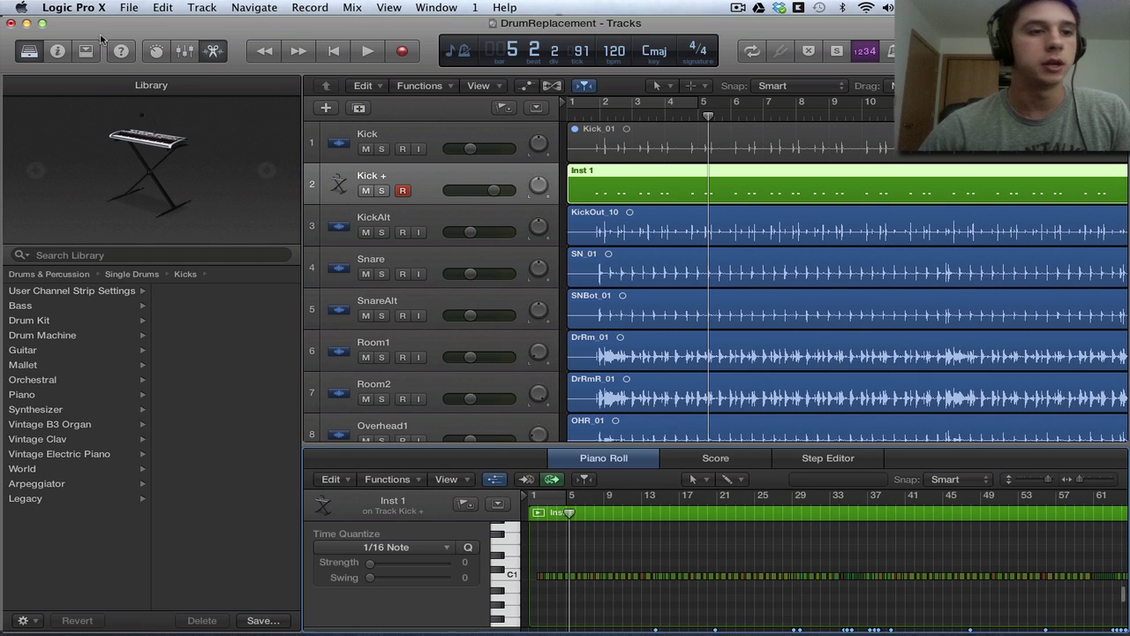
pyautogui.click(30, 51)
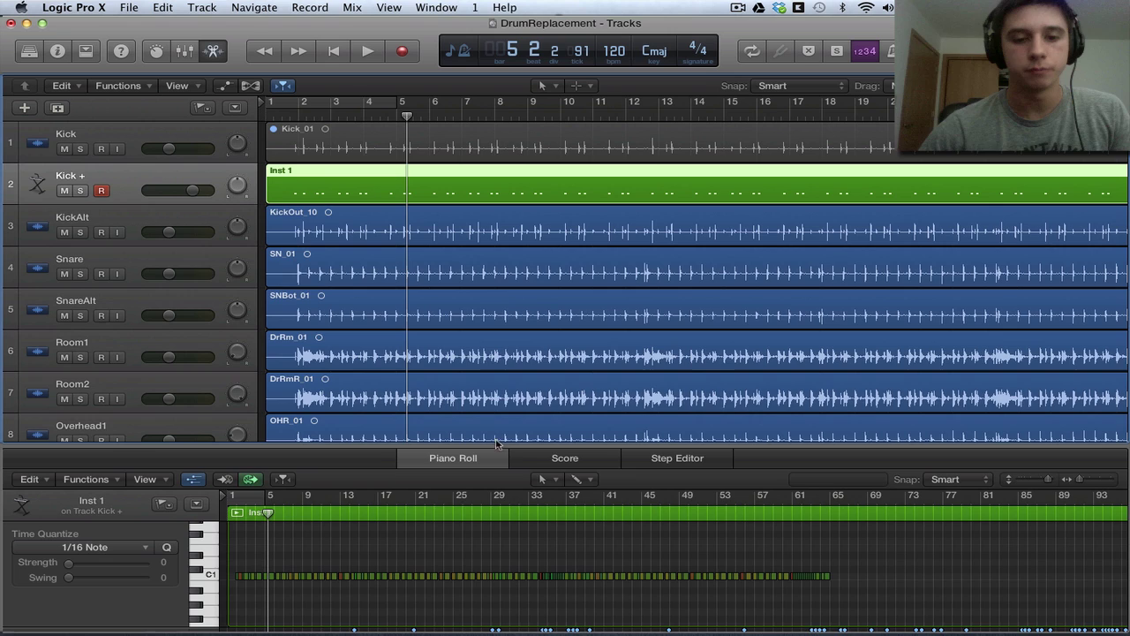
pyautogui.moveTo(534, 455); pyautogui.dragTo(494, 152)
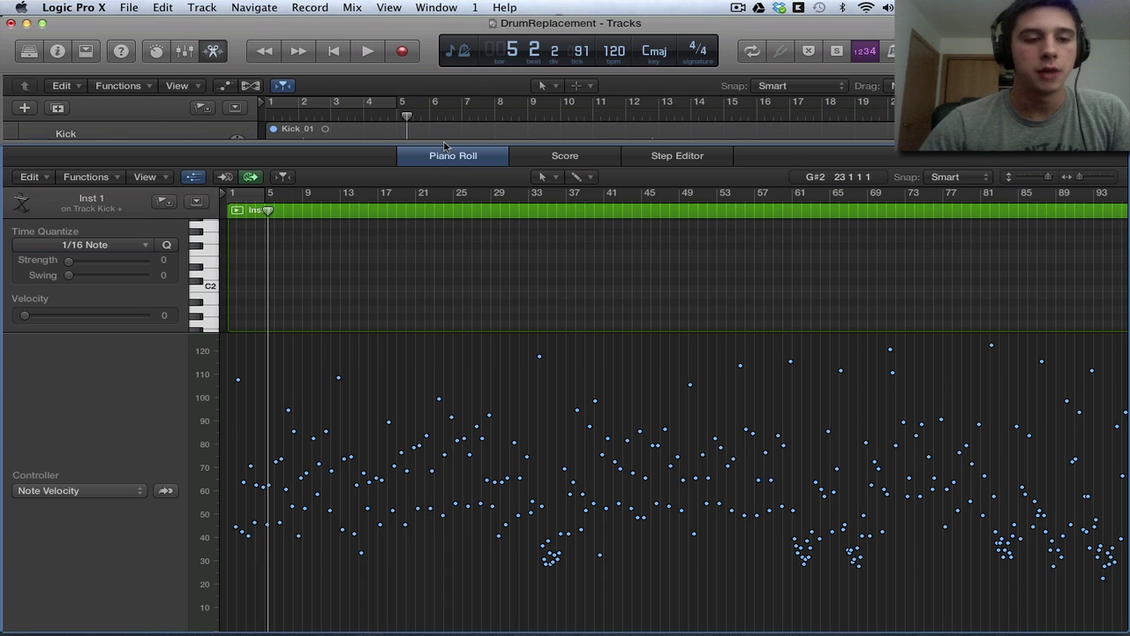
pyautogui.click(213, 50)
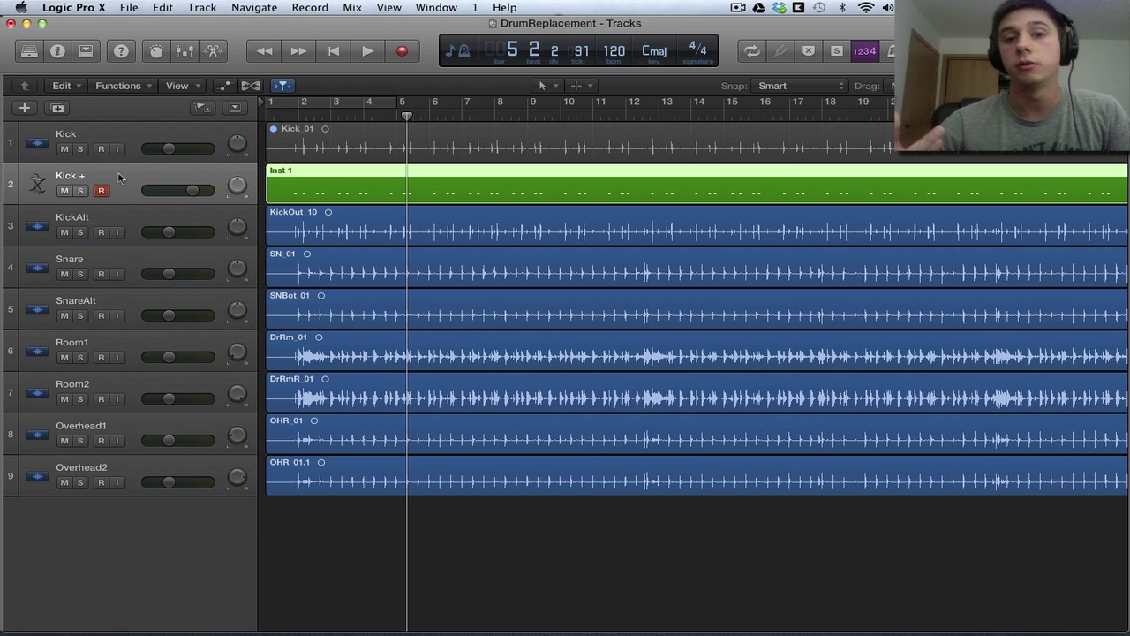
# Add an Acoustic Kick C1 14 track and place an alias of Inst 1 on track 3.
pyautogui.click(58, 108)
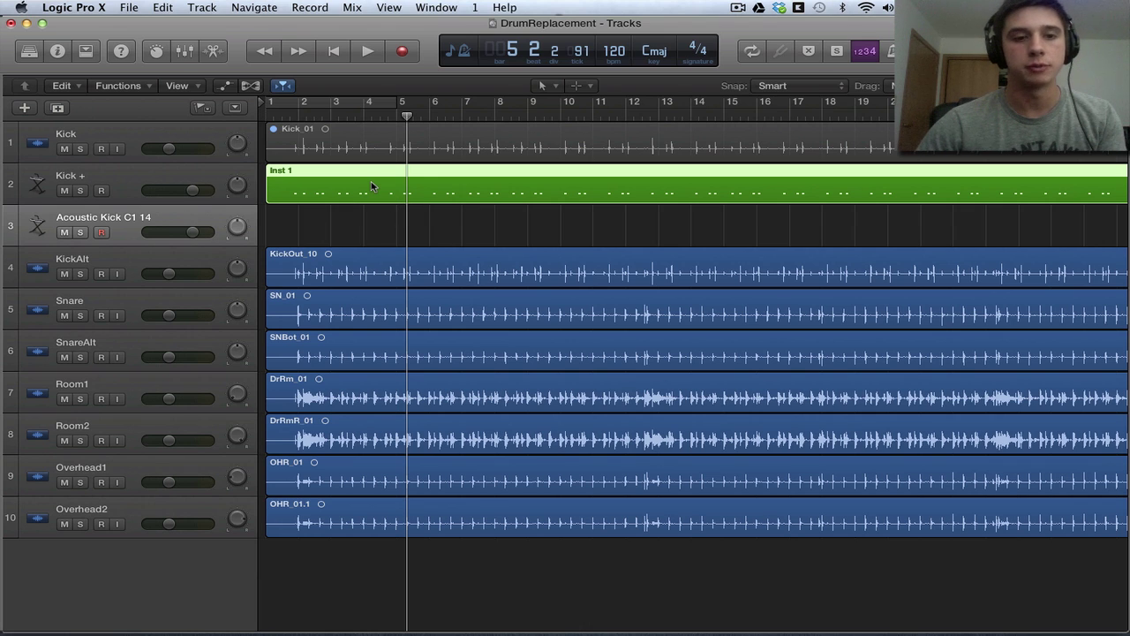
pyautogui.moveTo(371, 186); pyautogui.dragTo(374, 228)
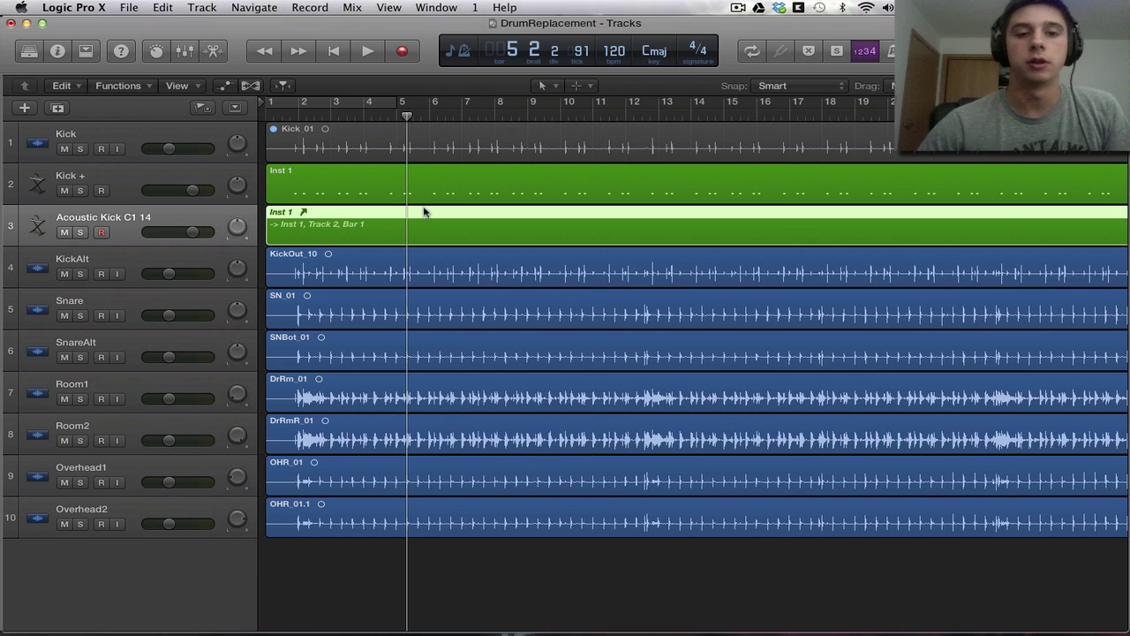
pyautogui.click(484, 195)
pyautogui.click(497, 235)
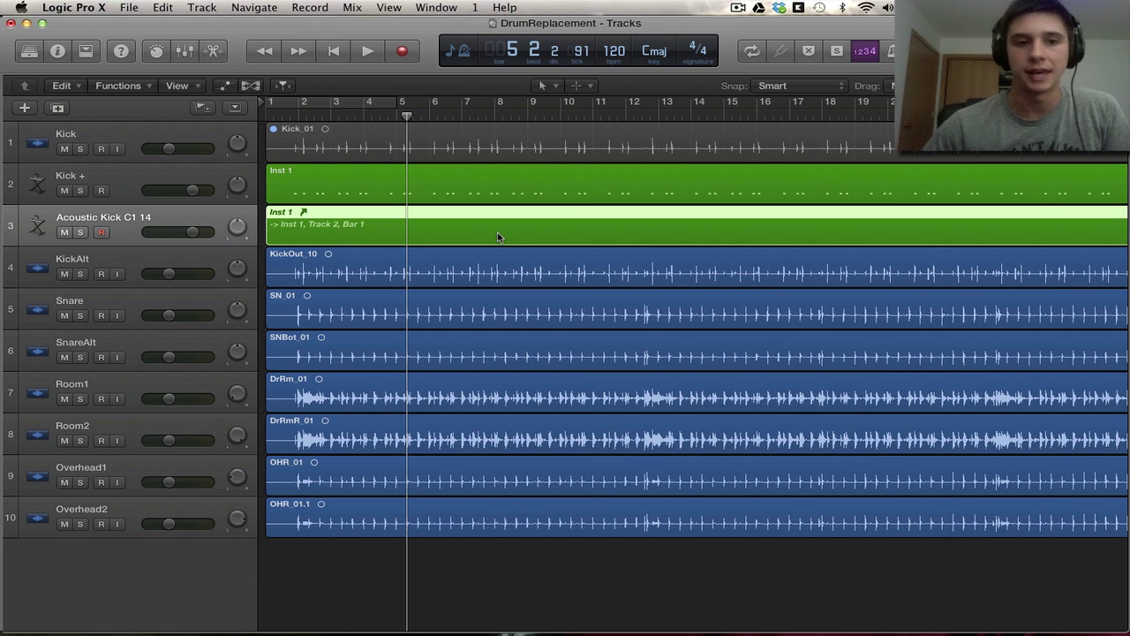
# Select the Kick + and Acoustic Kick C1 14 tracks together, then leave only Kick + selected.
pyautogui.click(126, 195)
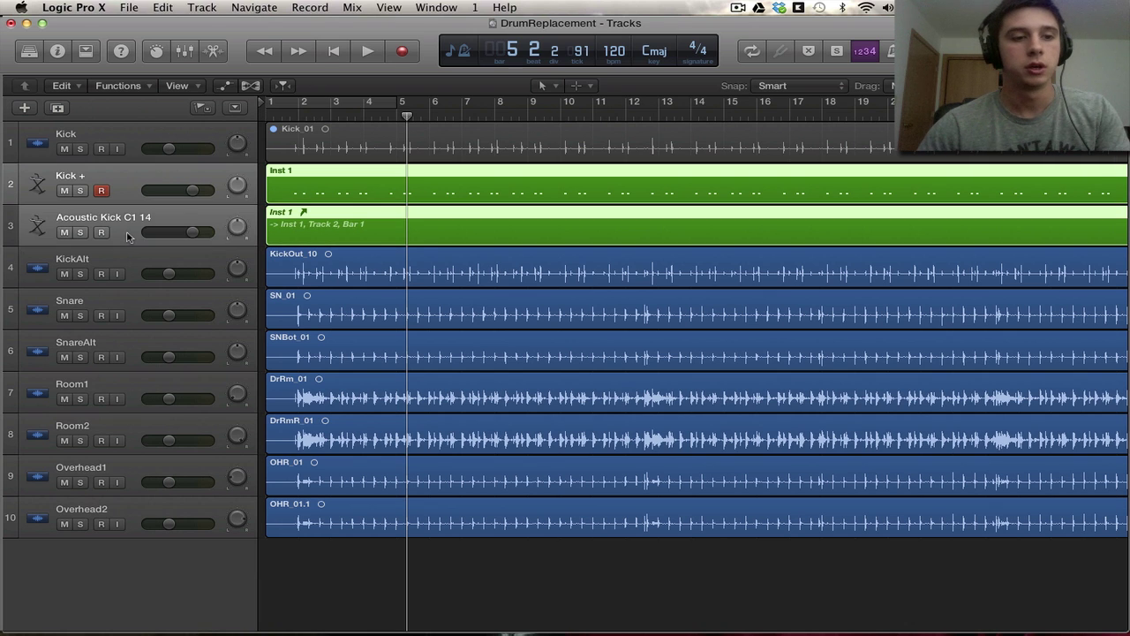
pyautogui.keyDown('shift'); pyautogui.click(129, 235); pyautogui.keyUp('shift')
pyautogui.click(202, 8)
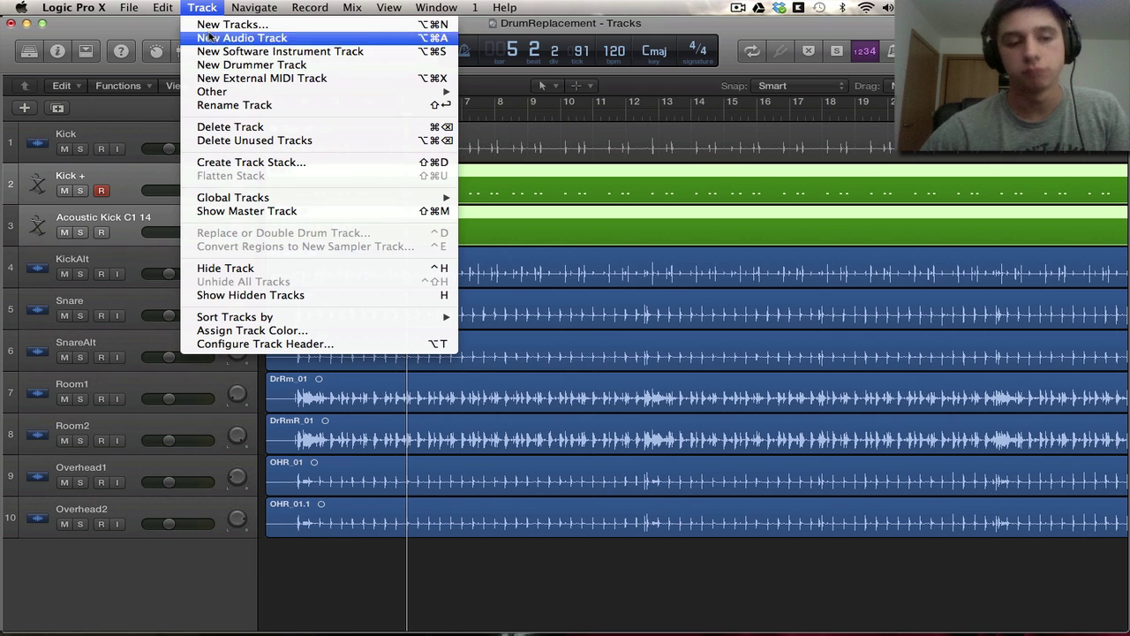
pyautogui.click(205, 11)
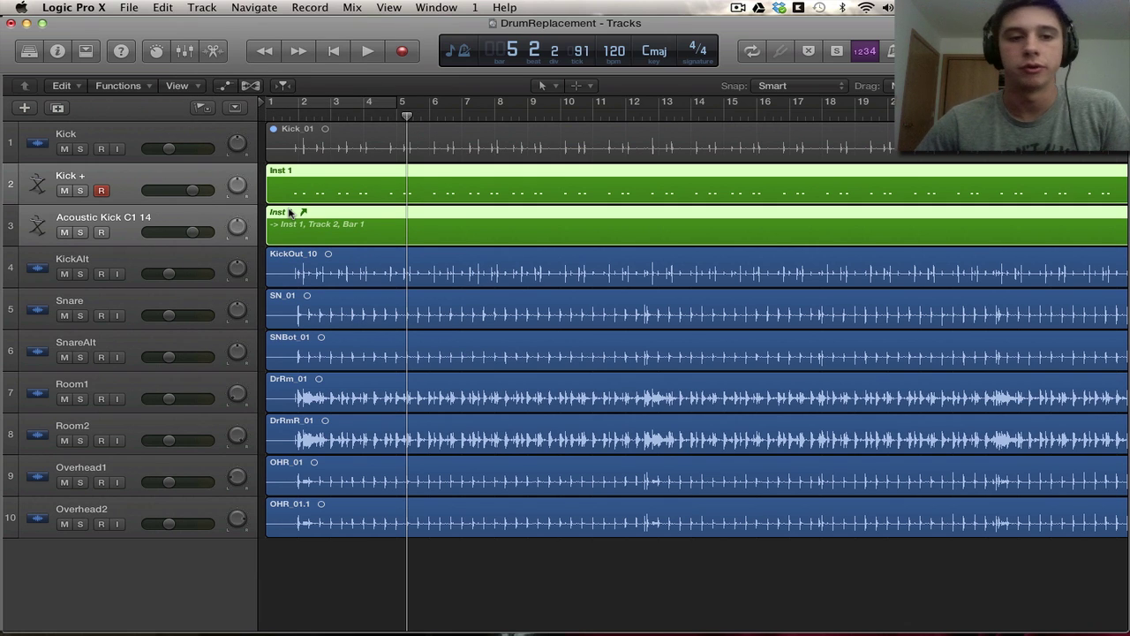
pyautogui.click(189, 179)
# Open Inst 1 in the Piano Roll without the velocity lane, showing its C1 notes below the tracks.
pyautogui.doubleClick(434, 192)
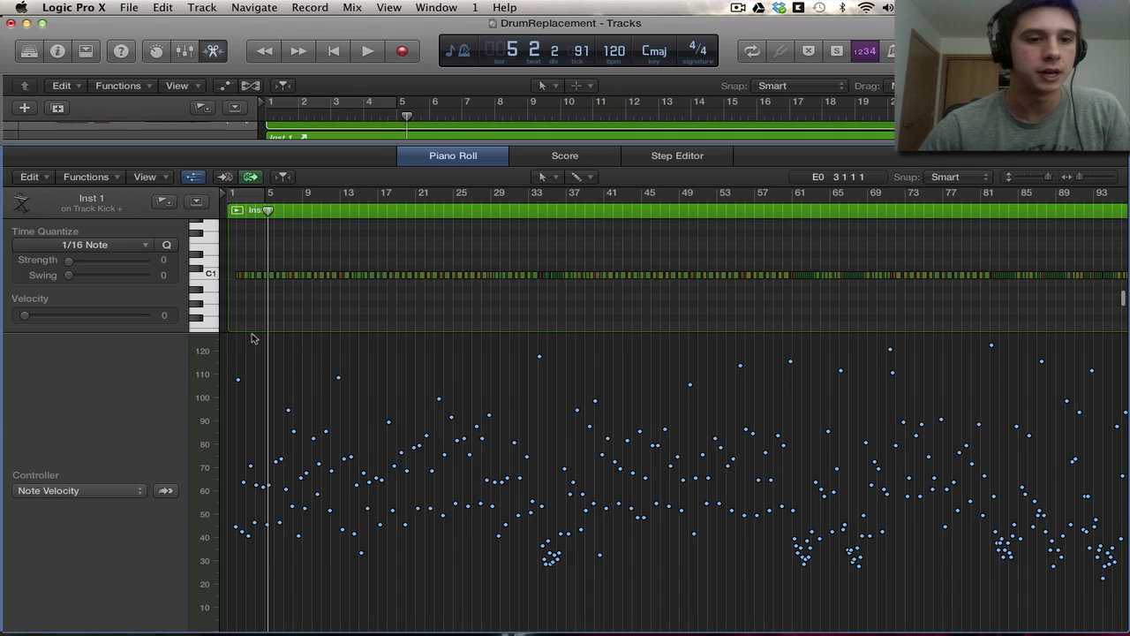
pyautogui.click(193, 177)
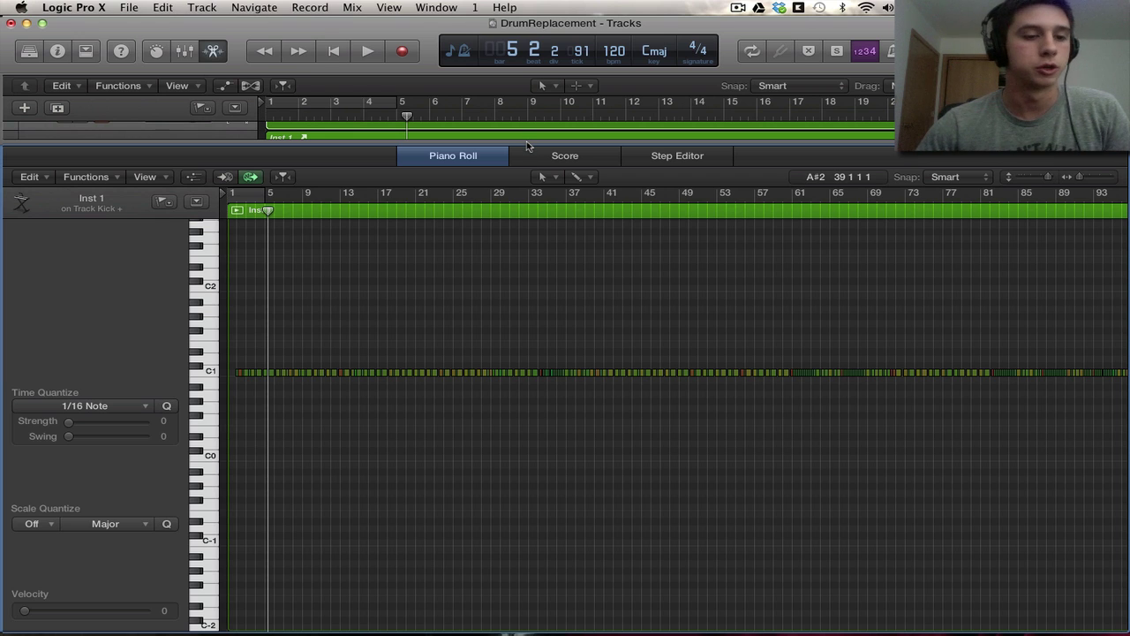
pyautogui.moveTo(527, 146); pyautogui.dragTo(519, 347)
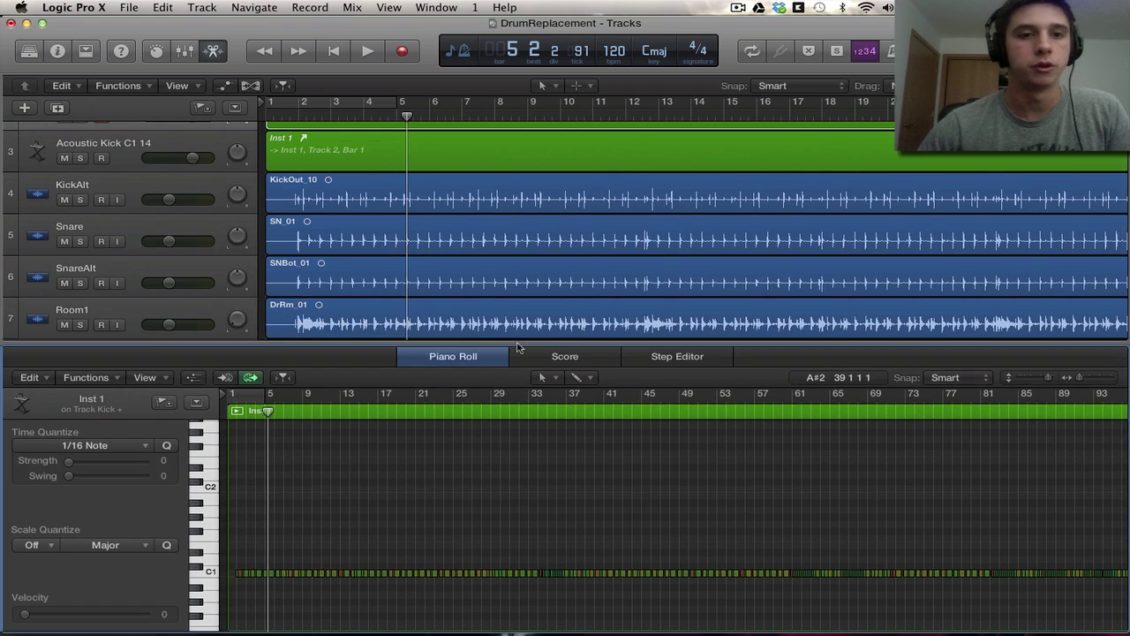